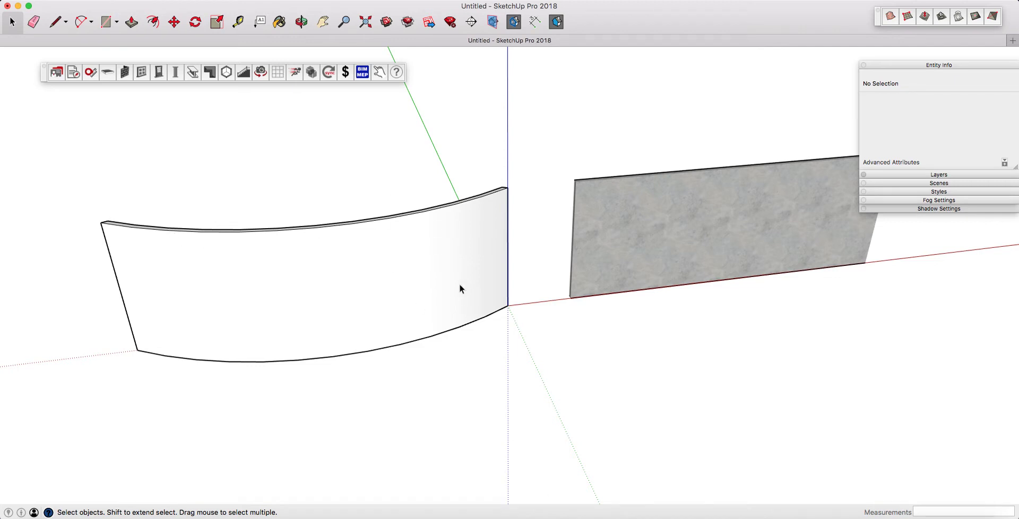
# Step: View the PlusSpec takeoff report, then close it and return to the model
pyautogui.click(60, 76)
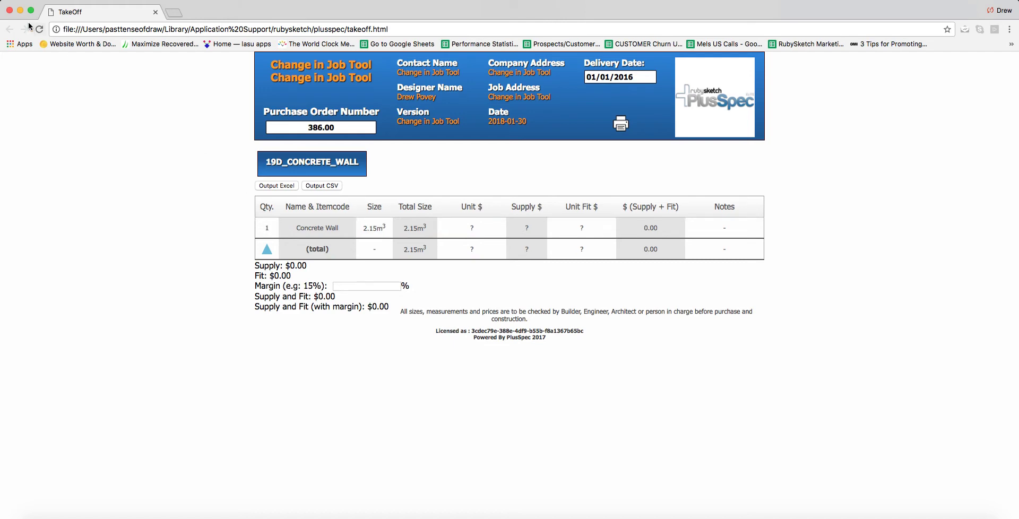
pyautogui.click(10, 10)
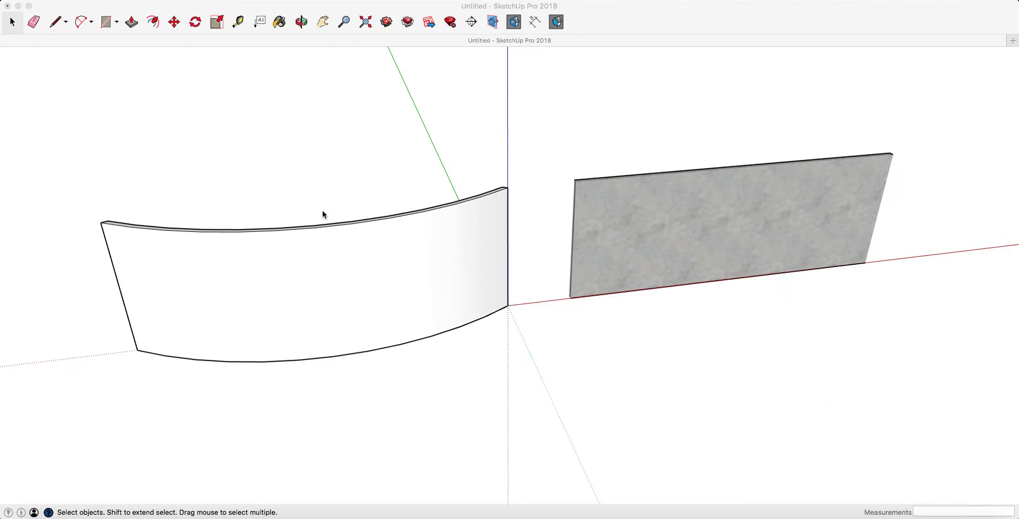
pyautogui.click(367, 222)
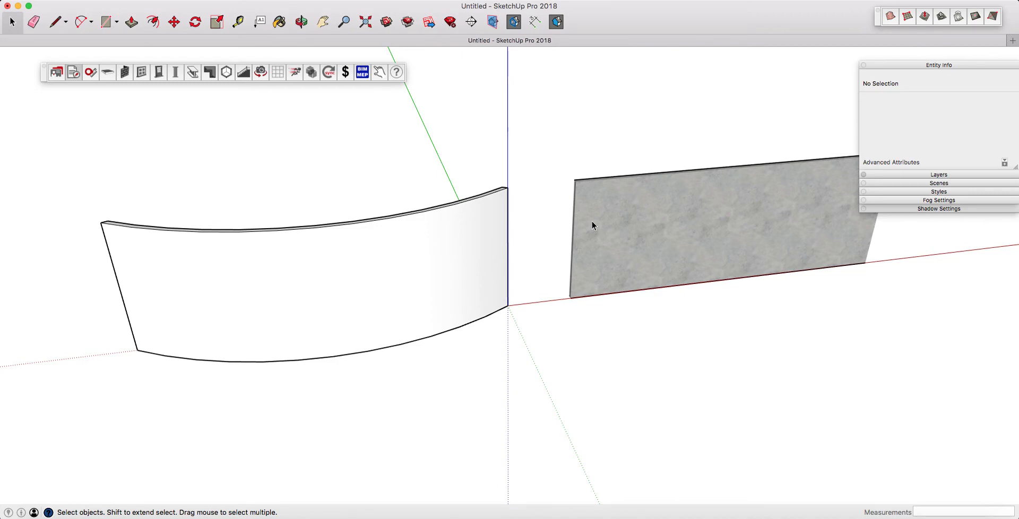
# Step: Sample the flat wall's concrete material and paint the curved wall with it
pyautogui.press('b')
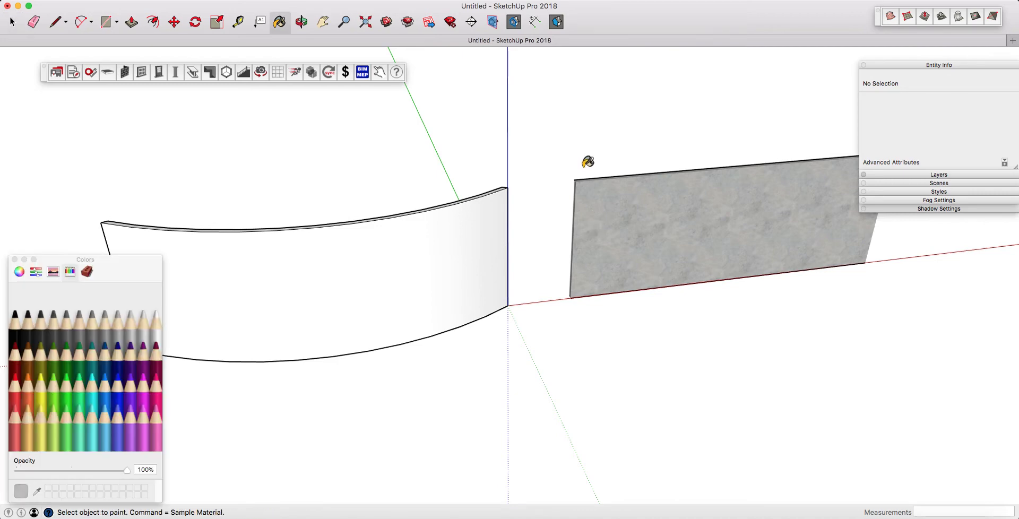
pyautogui.press('super')
pyautogui.keyDown('super'); pyautogui.click(680, 201); pyautogui.keyUp('super')
pyautogui.click(462, 235)
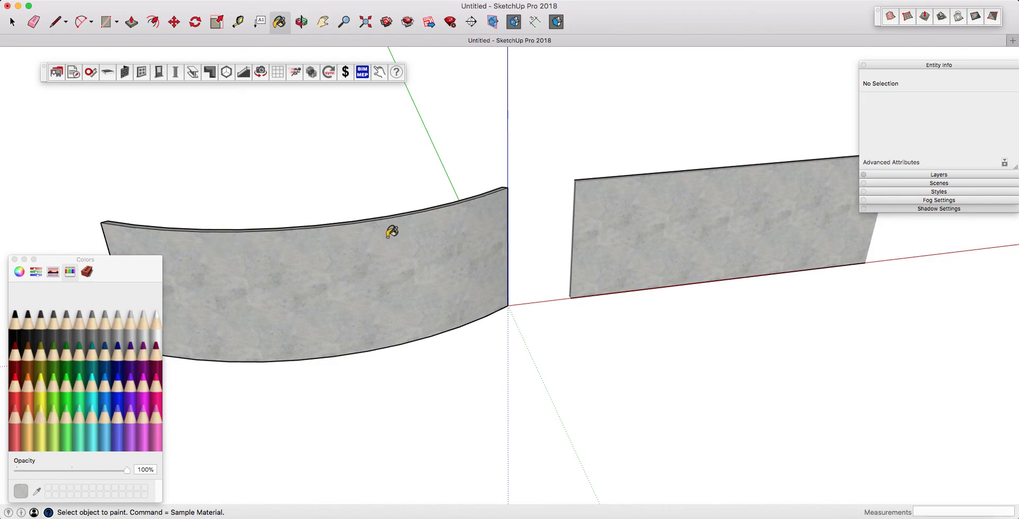
pyautogui.press('space')
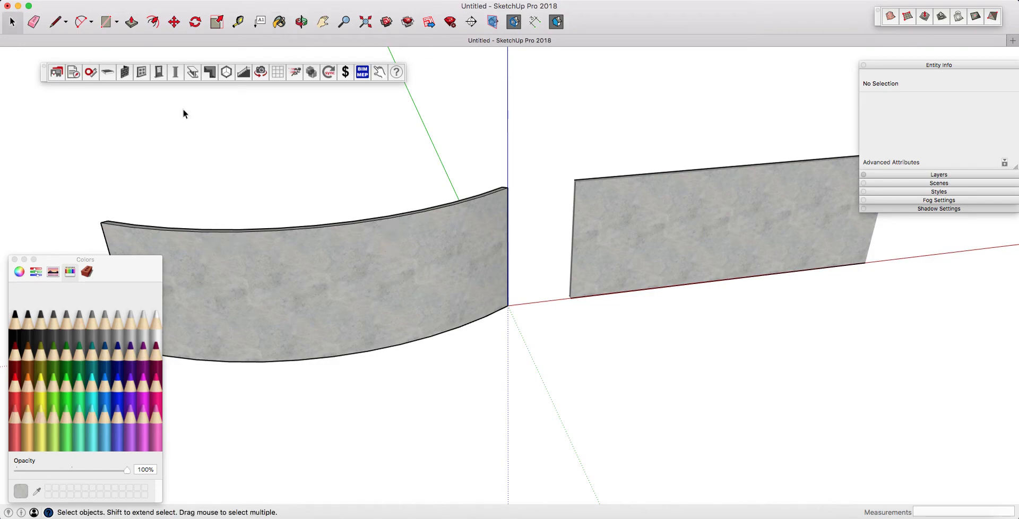
# Step: Generate the takeoff and check the Layer0 list showing one Concrete Wall at 2.037 m³
pyautogui.click(78, 76)
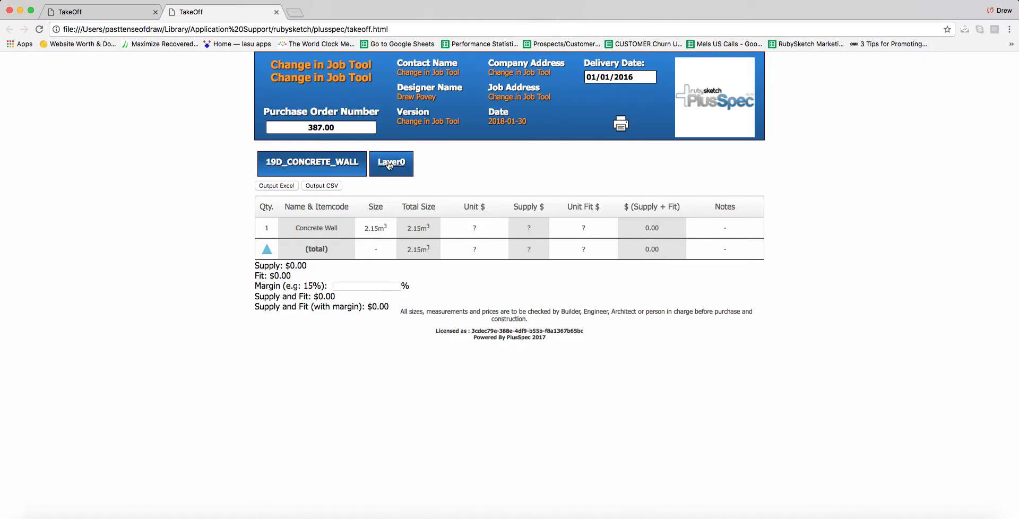
pyautogui.click(329, 164)
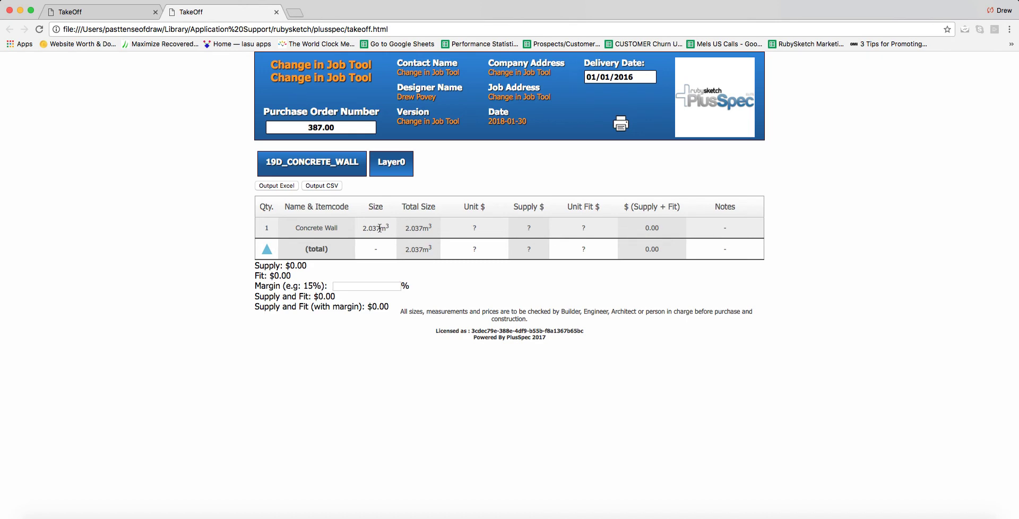
pyautogui.click(21, 11)
pyautogui.click(548, 305)
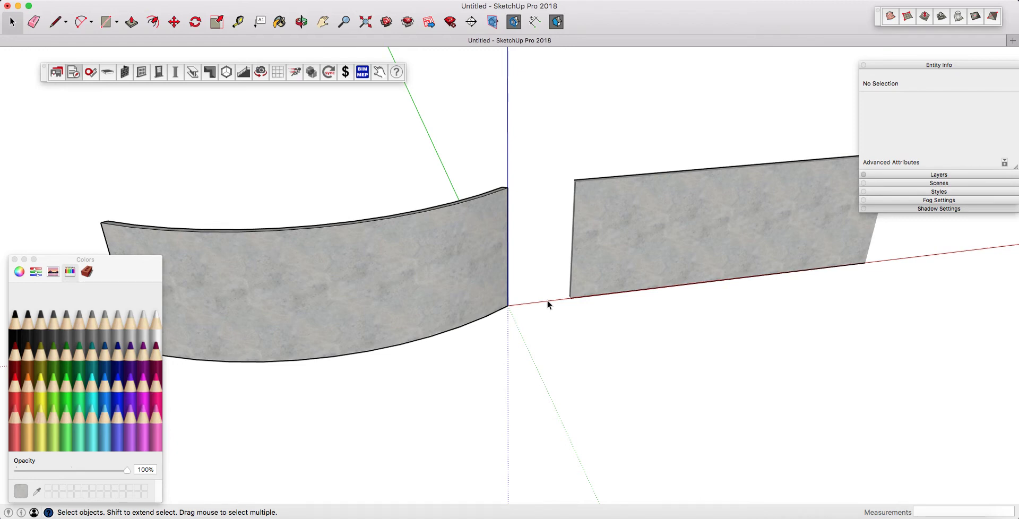
# Step: Move the curved wall group from Layer0 to 19D_CONCRETE_WALL in Entity Info
pyautogui.click(497, 230)
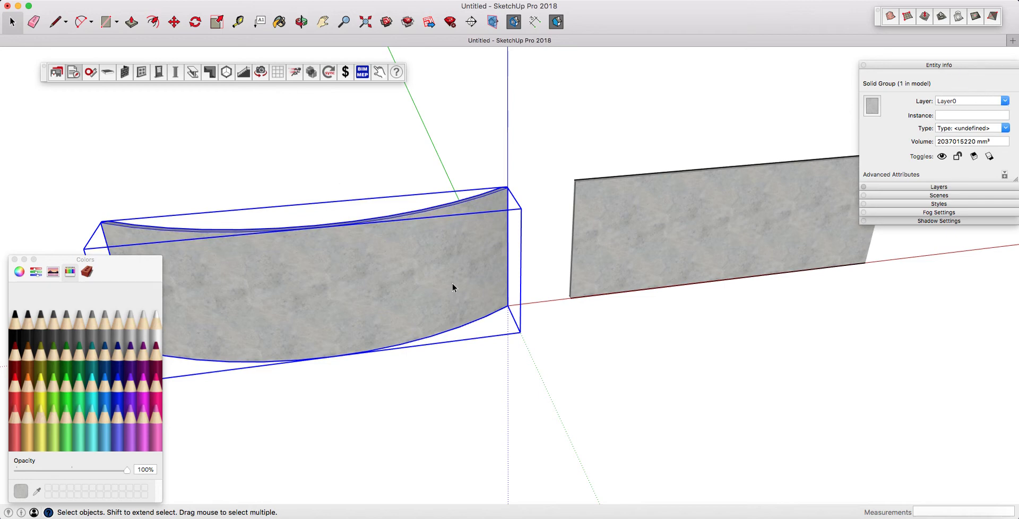
pyautogui.click(1006, 102)
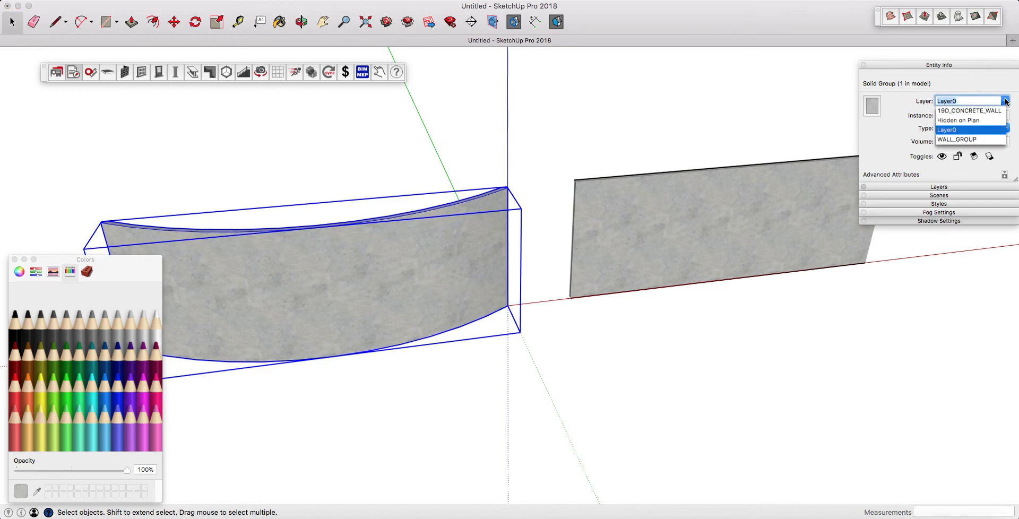
pyautogui.click(943, 110)
pyautogui.click(725, 334)
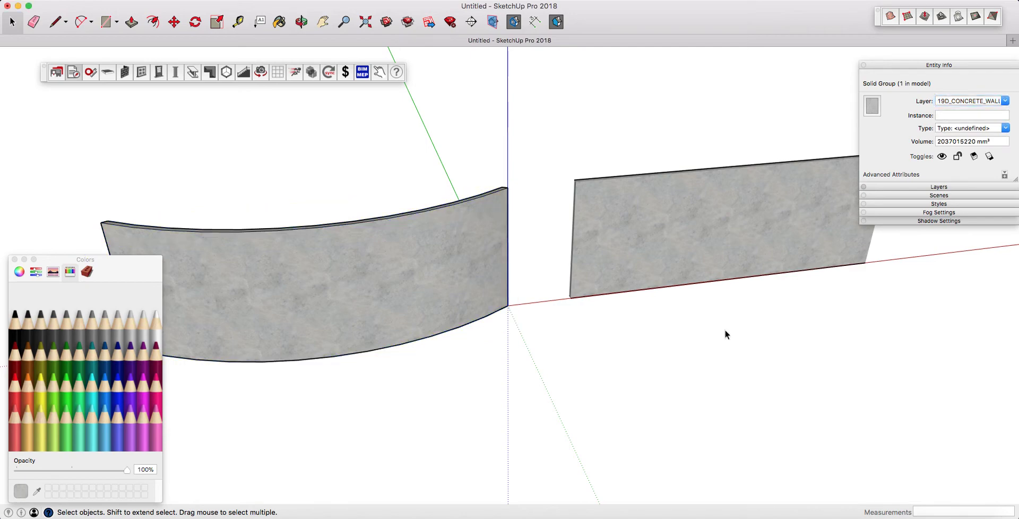
# Step: Regenerate the takeoff and confirm both Concrete Walls under 19D_CONCRETE_WALL total 4.187 m³
pyautogui.click(74, 71)
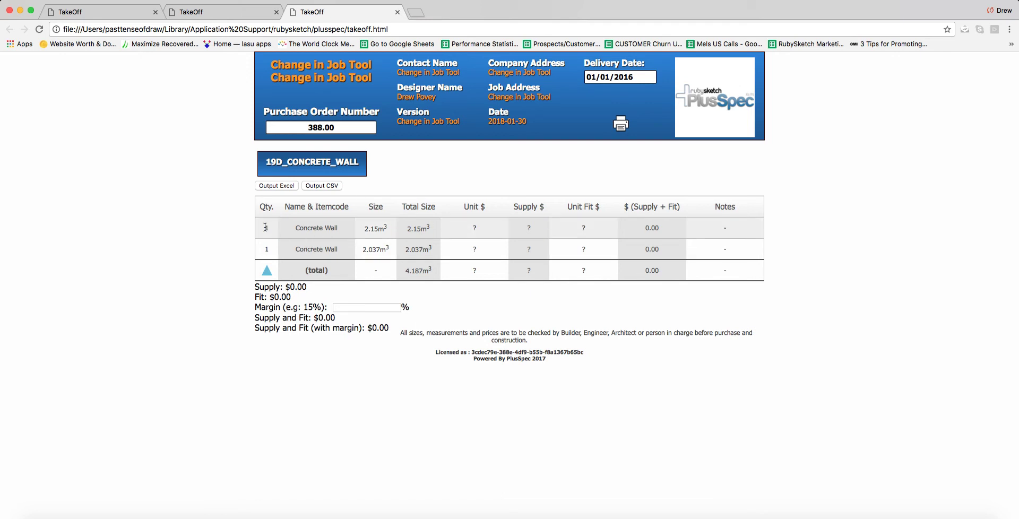
pyautogui.doubleClick(266, 248)
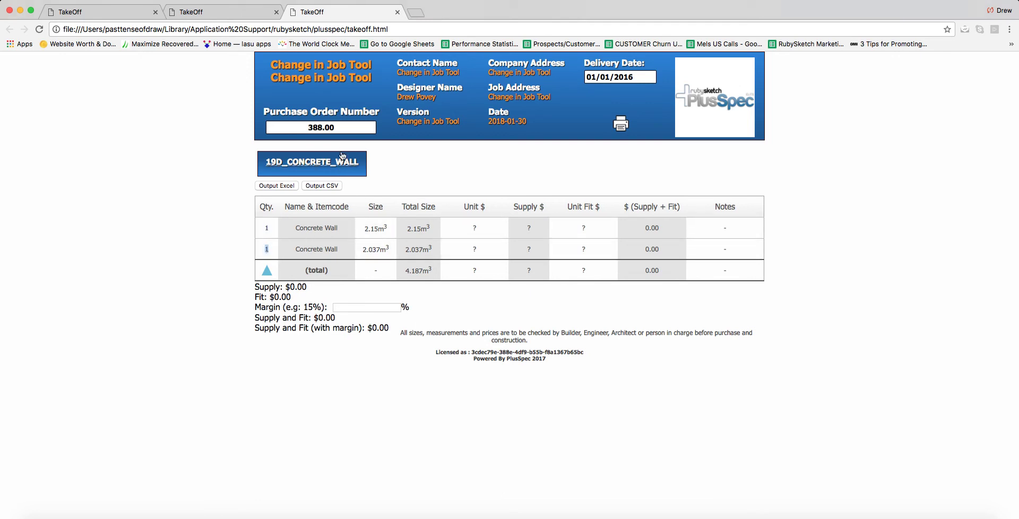
pyautogui.press('super+Tab')
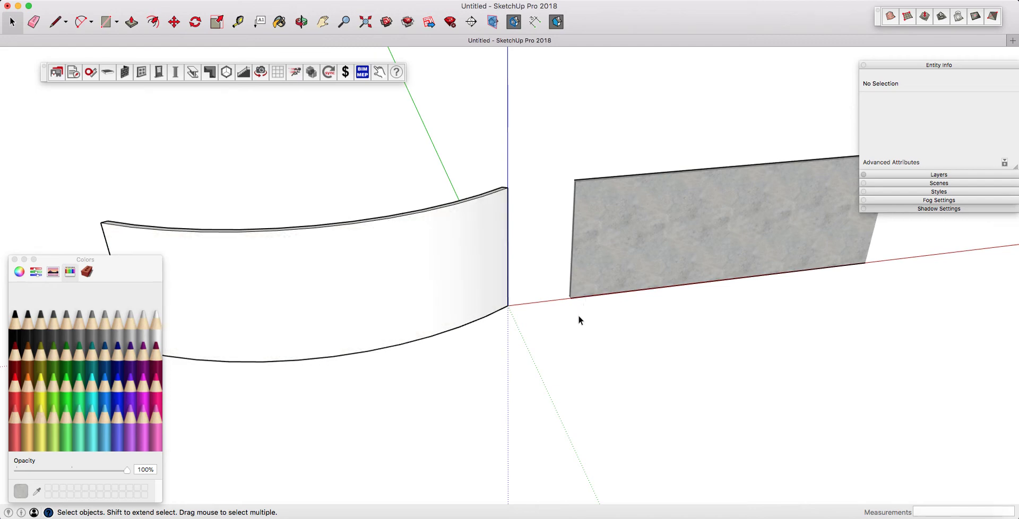
pyautogui.click(475, 218)
pyautogui.click(692, 309)
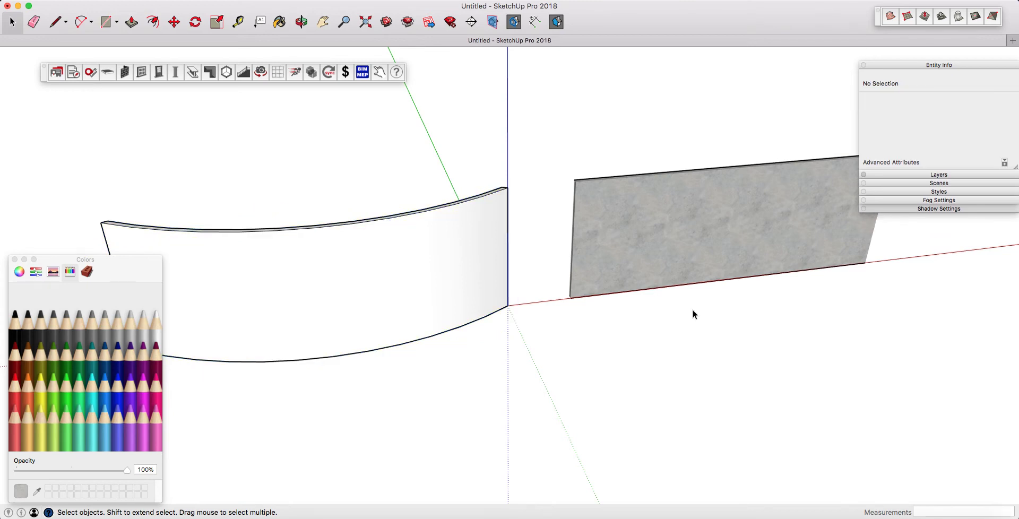
pyautogui.click(693, 214)
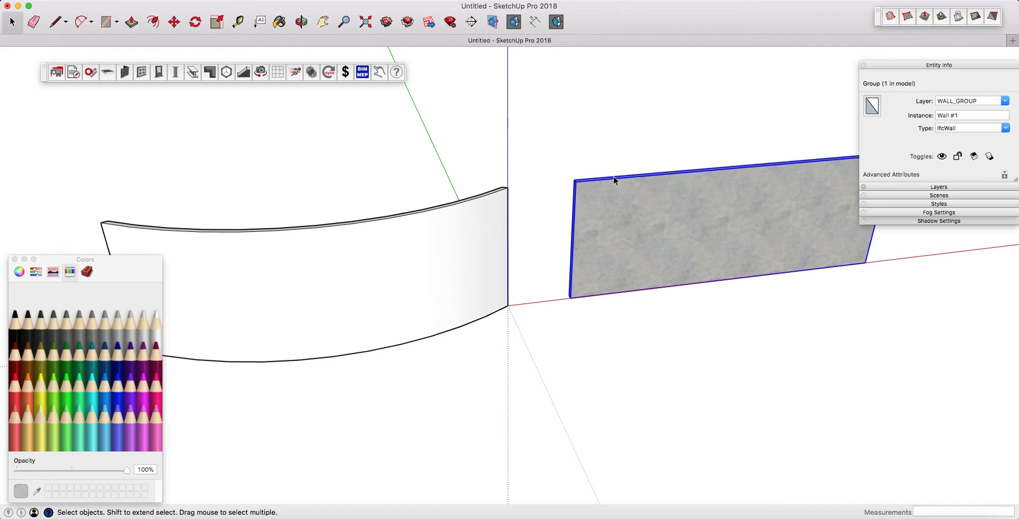
pyautogui.scroll(-1, 533, 212)
pyautogui.click(417, 250)
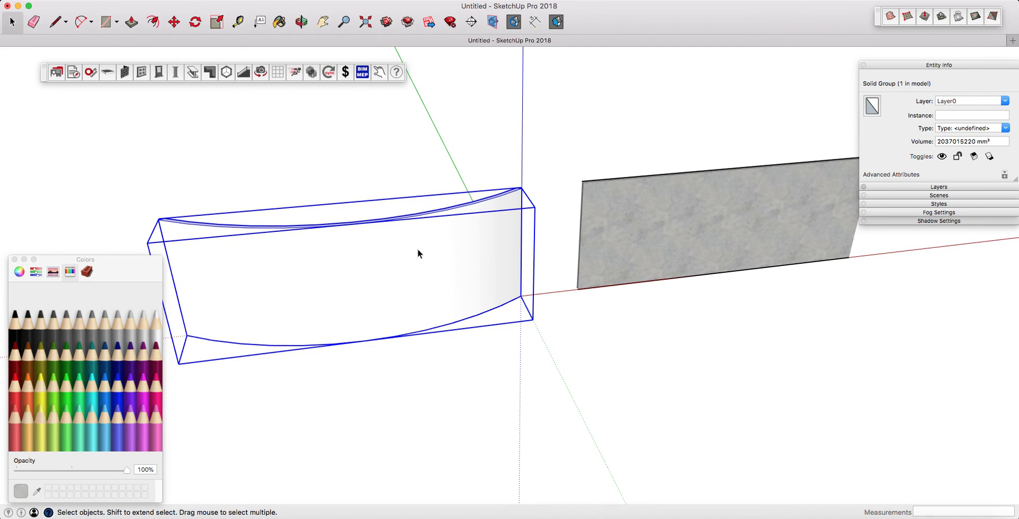
pyautogui.doubleClick(467, 238)
pyautogui.moveTo(502, 227); pyautogui.dragTo(558, 187, button='middle')
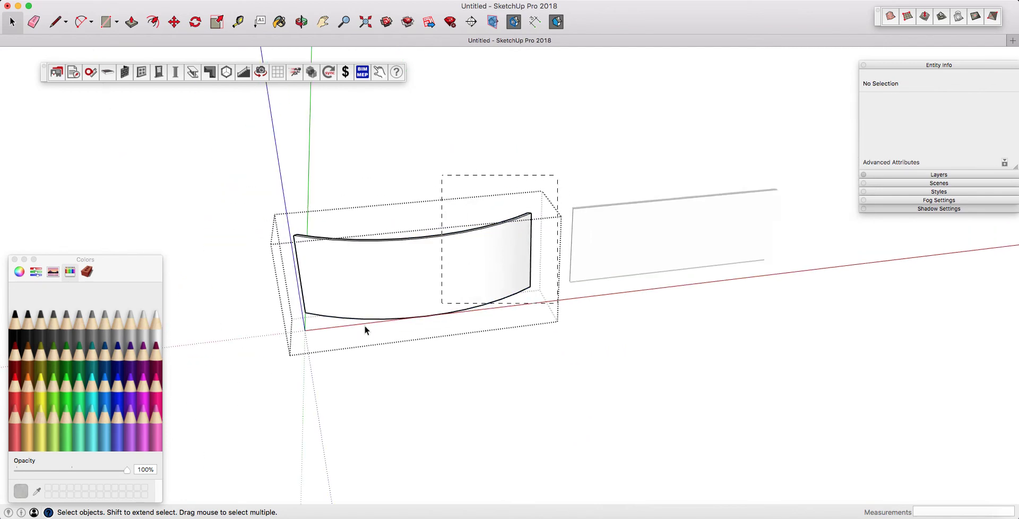
pyautogui.tripleClick(389, 320)
pyautogui.scroll(5, 447, 256)
pyautogui.rightClick(446, 256)
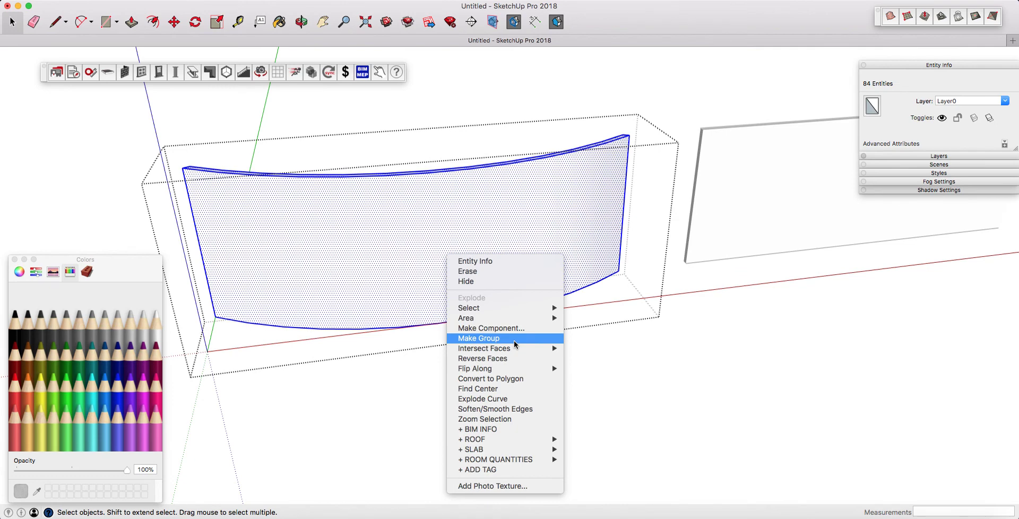
pyautogui.click(514, 341)
pyautogui.press('Escape')
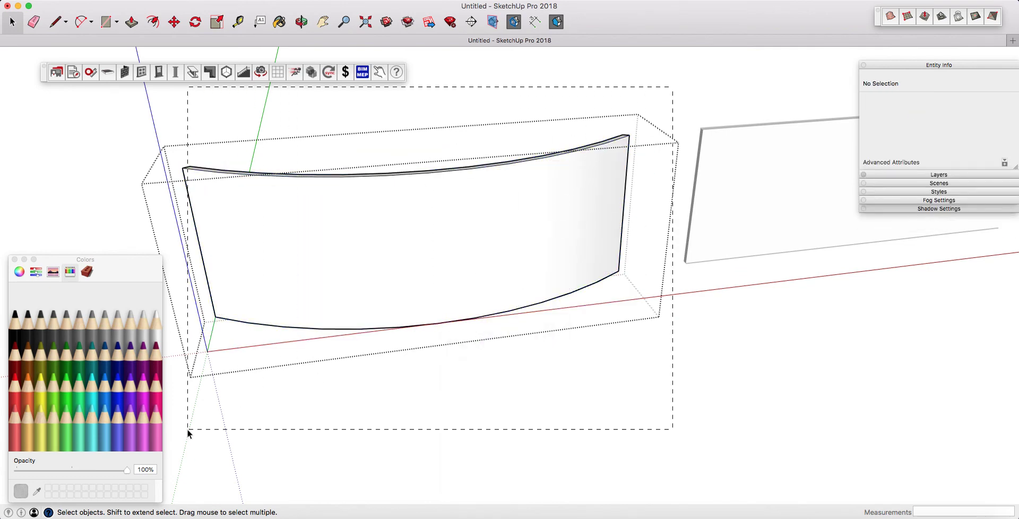
pyautogui.moveTo(188, 432); pyautogui.dragTo(189, 432)
pyautogui.rightClick(417, 215)
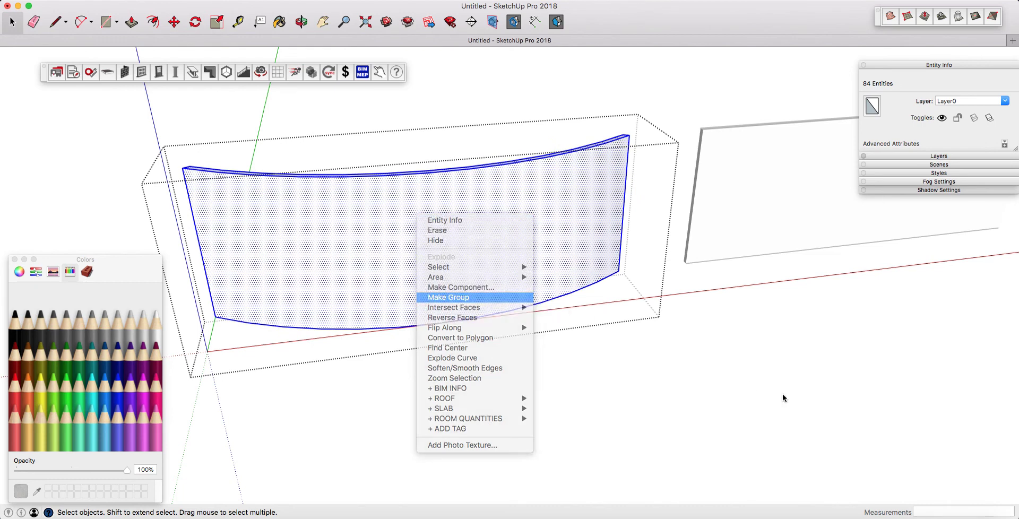
pyautogui.click(698, 387)
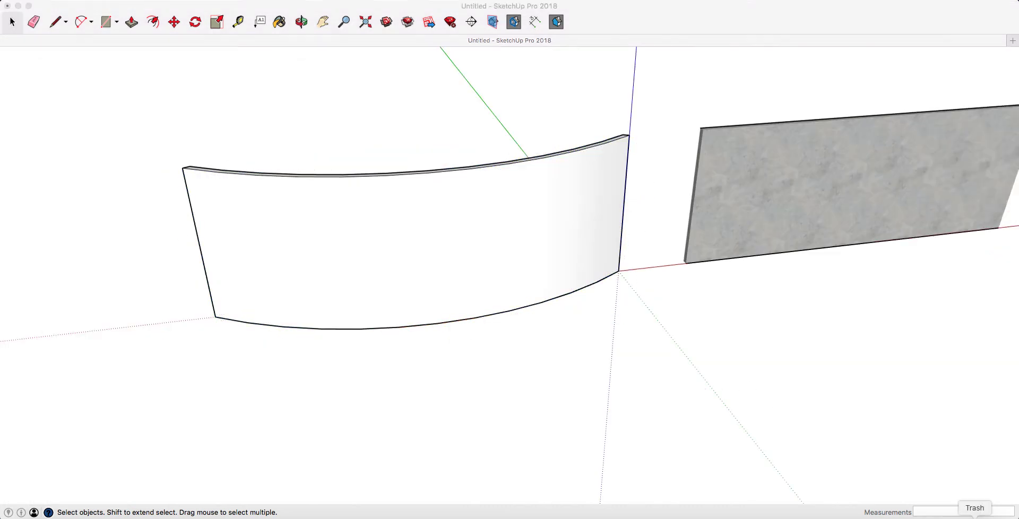
pyautogui.click(578, 321)
pyautogui.scroll(3, 739, 232)
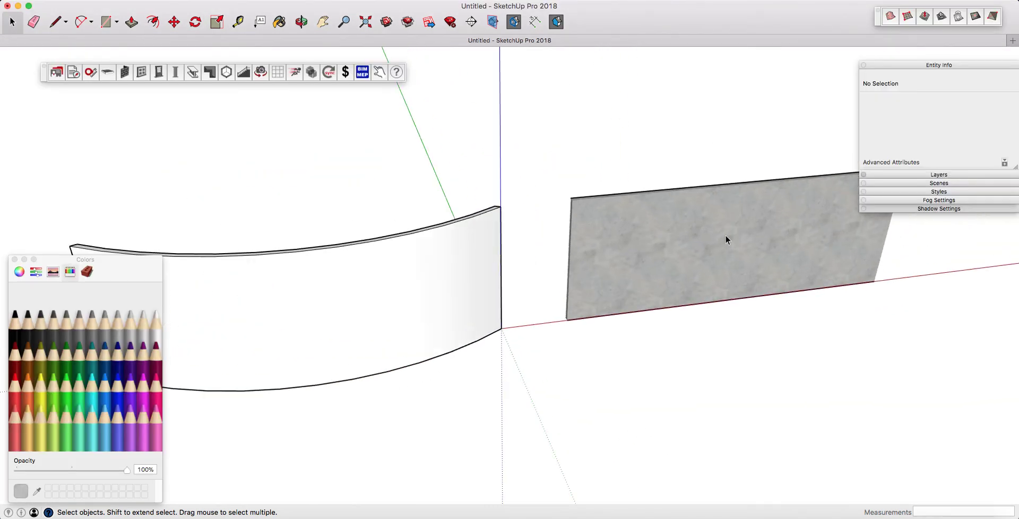
pyautogui.click(706, 238)
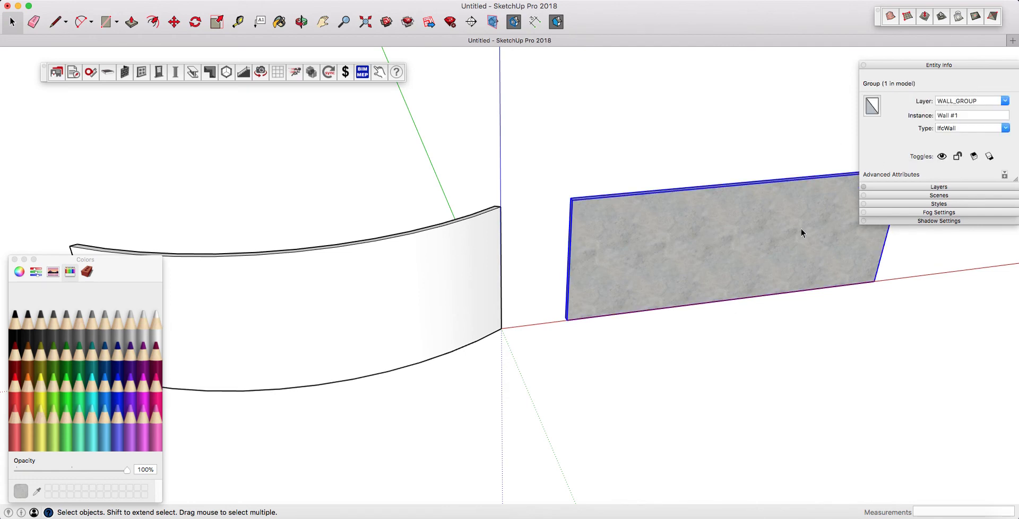
pyautogui.doubleClick(712, 220)
pyautogui.click(713, 224)
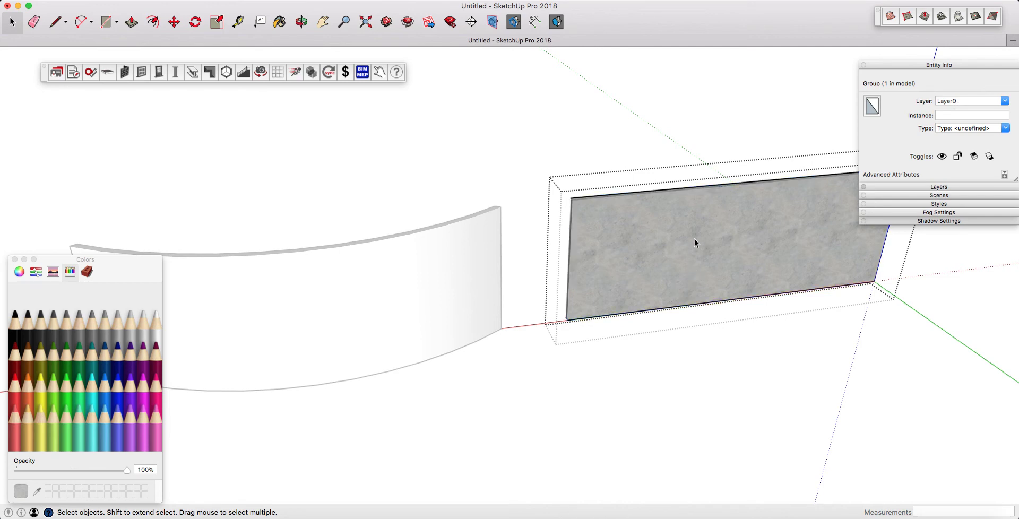
pyautogui.click(676, 282)
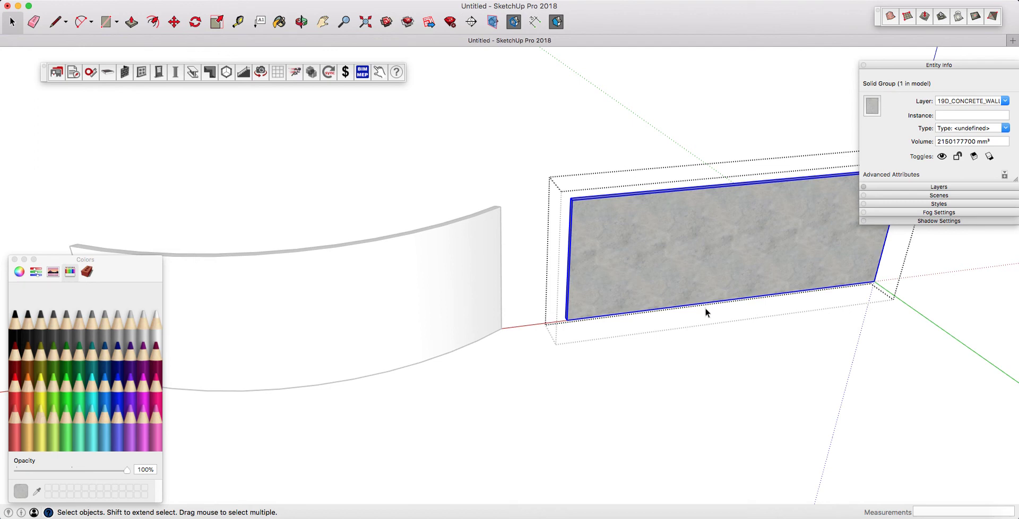
pyautogui.click(717, 369)
pyautogui.scroll(-3, 769, 324)
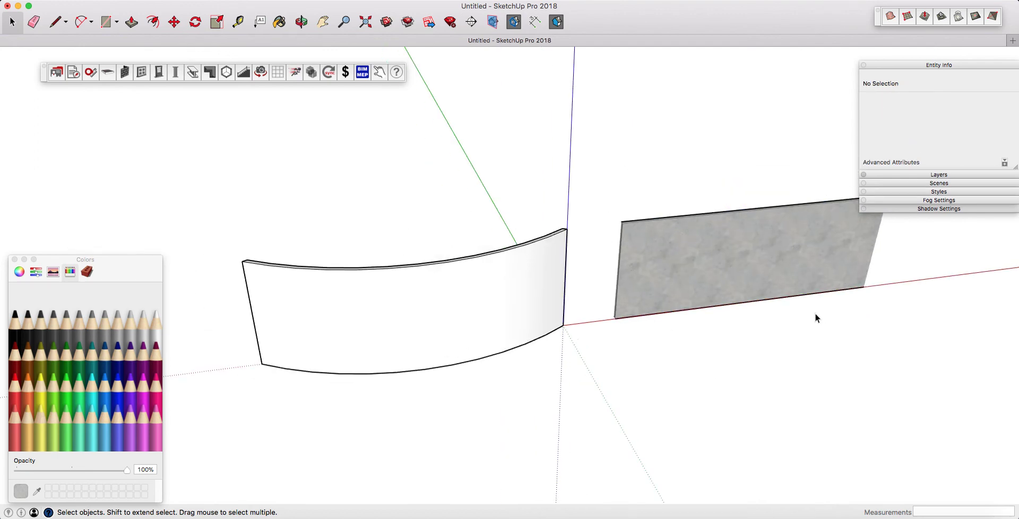
# Step: Put the curved wall's outer group on the WALL_GROUP layer
pyautogui.click(527, 265)
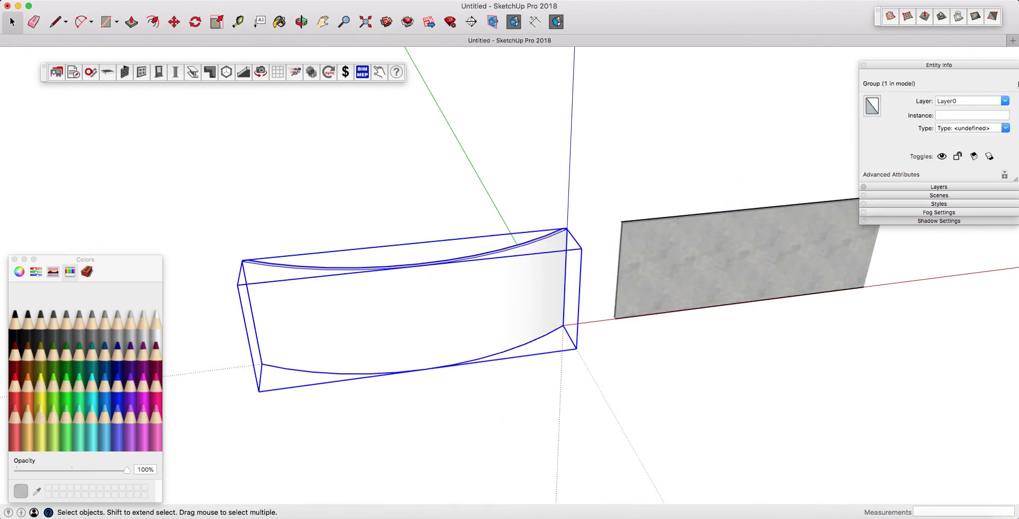
pyautogui.click(1005, 101)
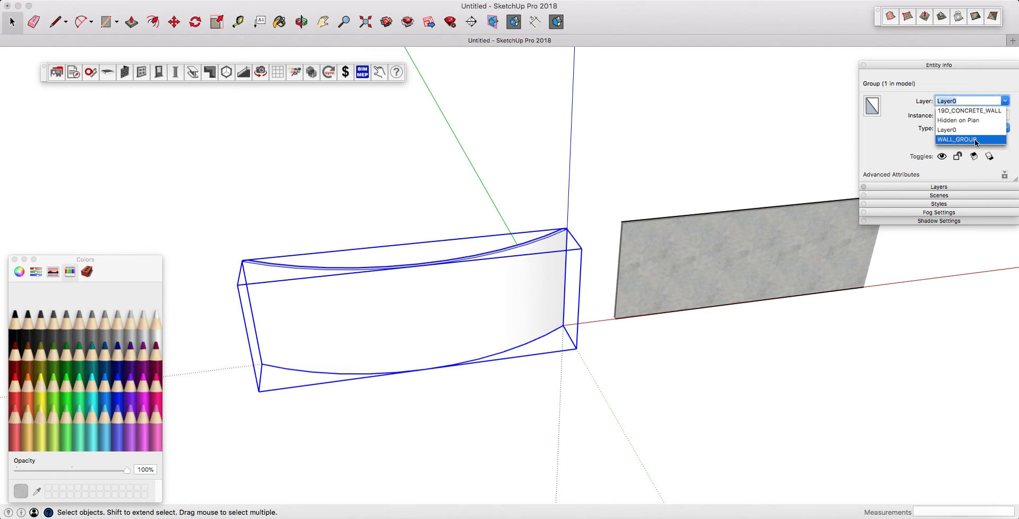
pyautogui.click(955, 140)
# Step: Move the curved wall's inner solid group onto the 19D_CONCRETE_WALL layer
pyautogui.doubleClick(526, 285)
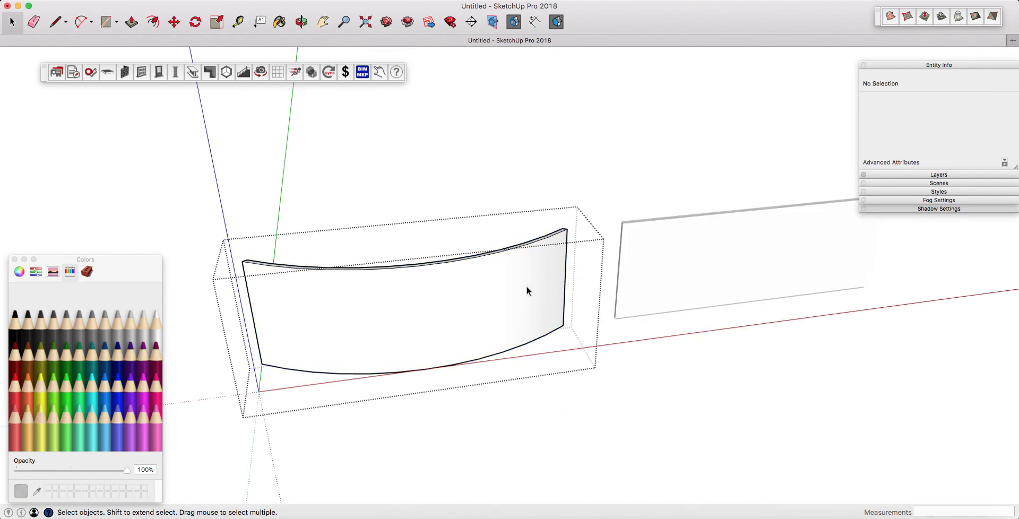
pyautogui.click(526, 286)
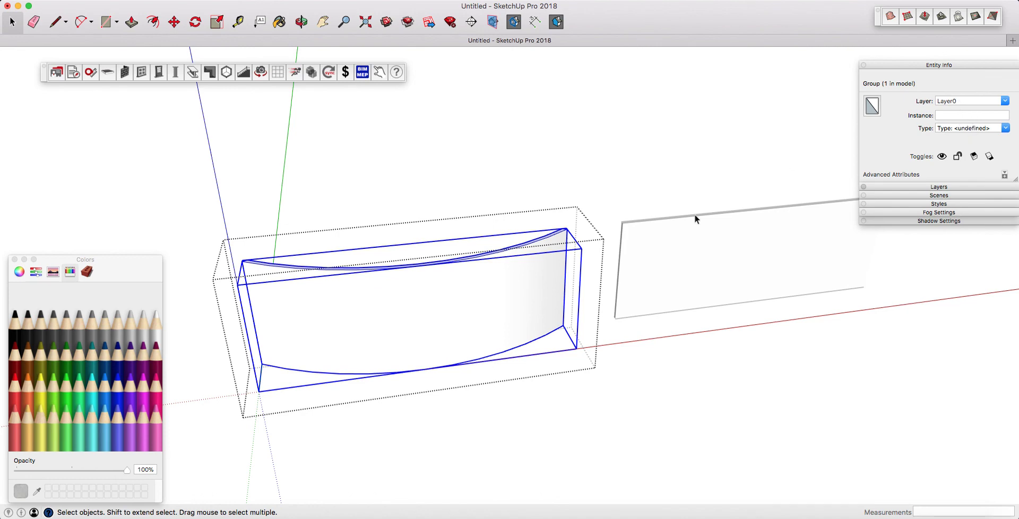
pyautogui.doubleClick(526, 296)
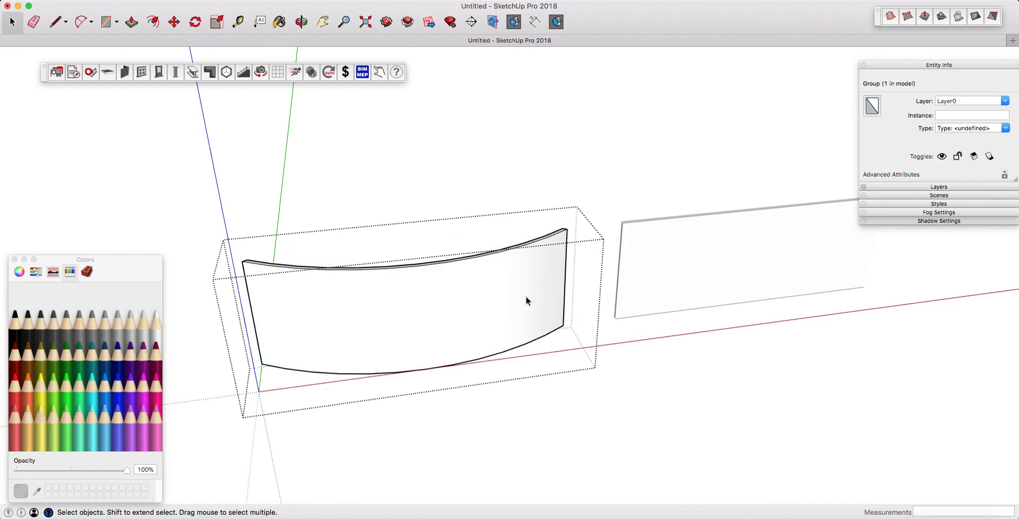
pyautogui.press('Escape')
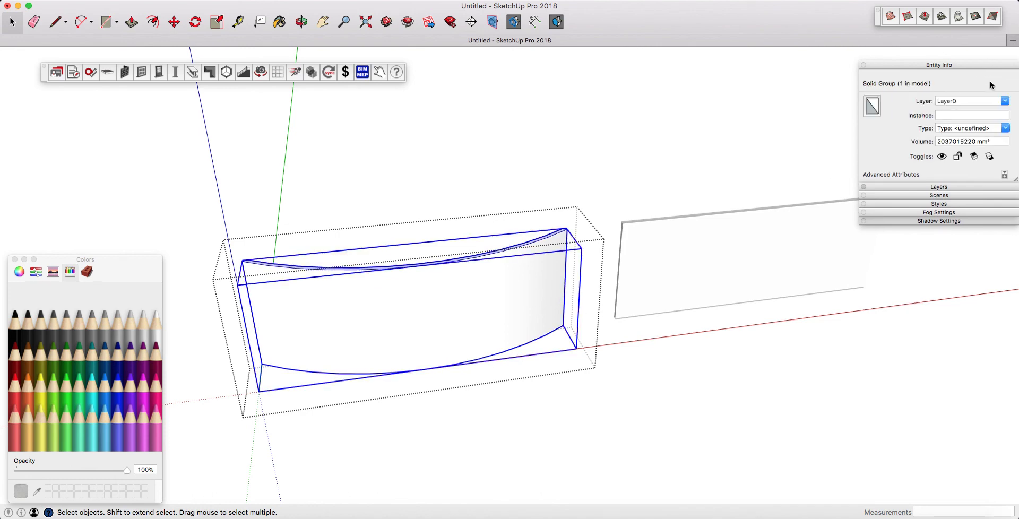
pyautogui.click(1005, 101)
pyautogui.click(969, 111)
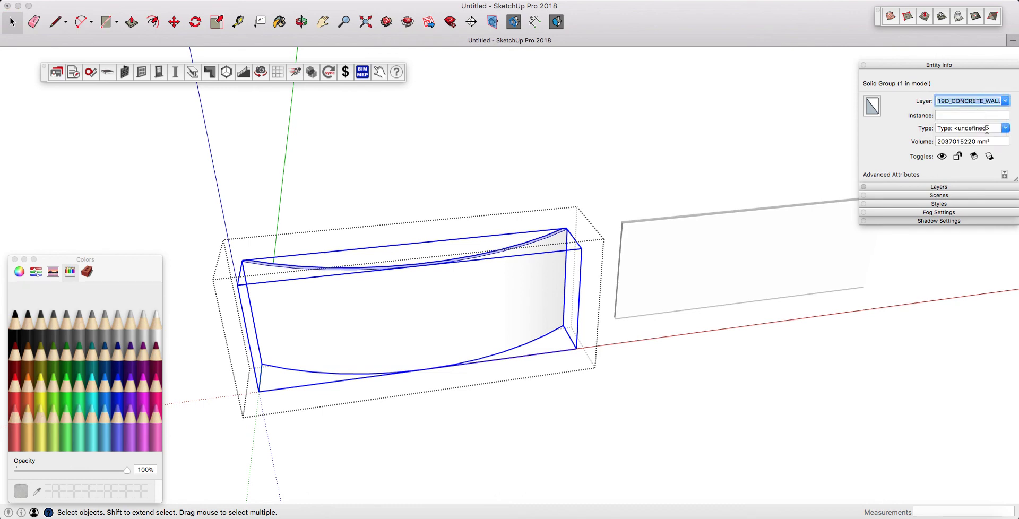
pyautogui.click(711, 159)
pyautogui.click(551, 258)
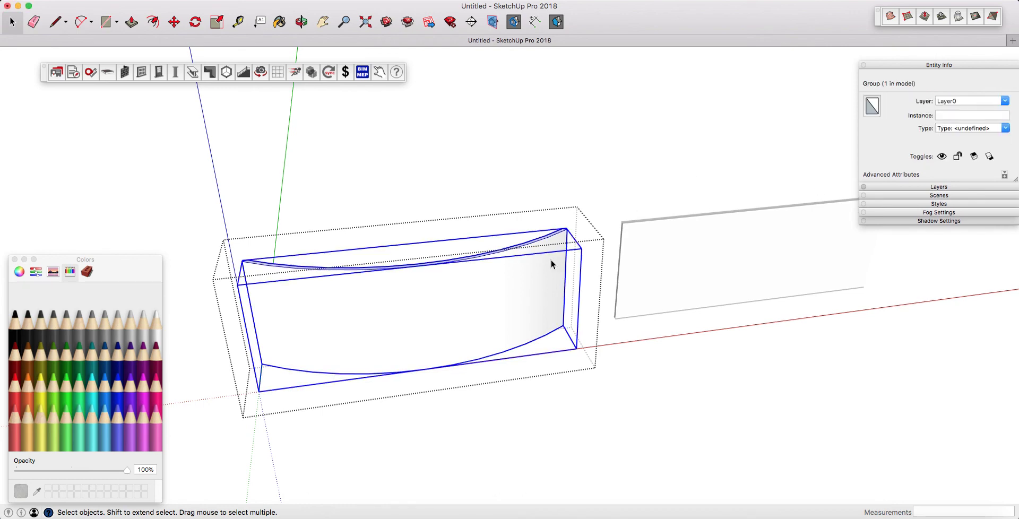
pyautogui.click(551, 257)
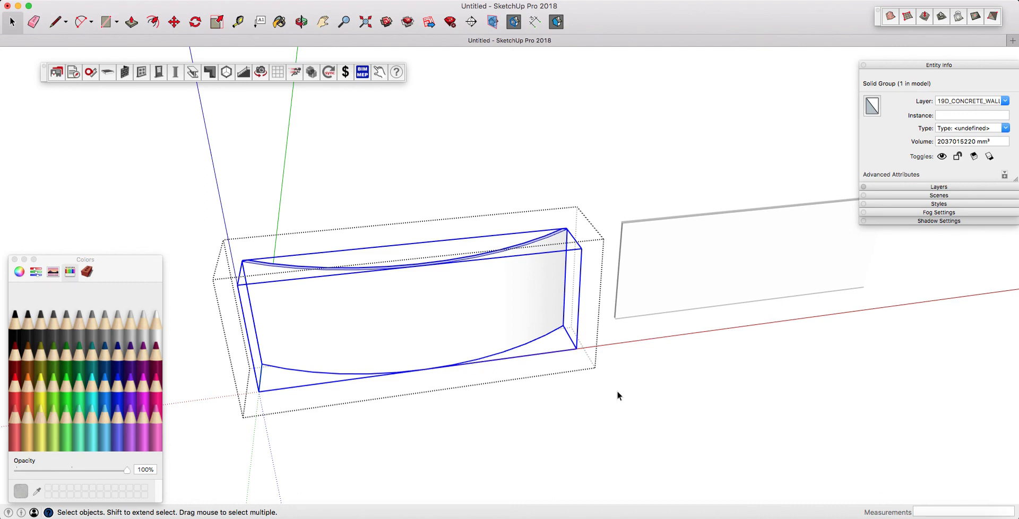
# Step: Sample the flat wall's grey concrete and repaint the curved wall with it
pyautogui.press('b')
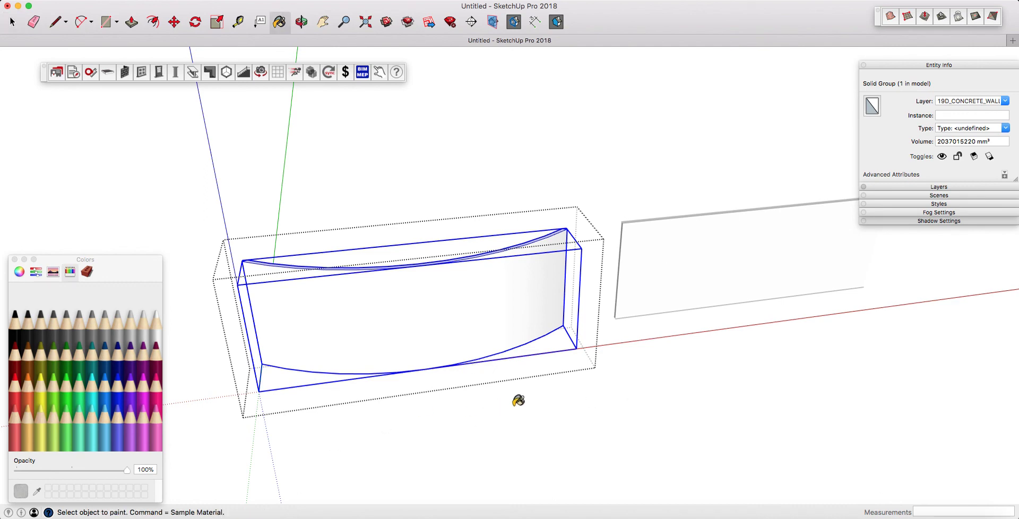
pyautogui.keyDown('super'); pyautogui.click(708, 274); pyautogui.keyUp('super')
pyautogui.click(477, 292)
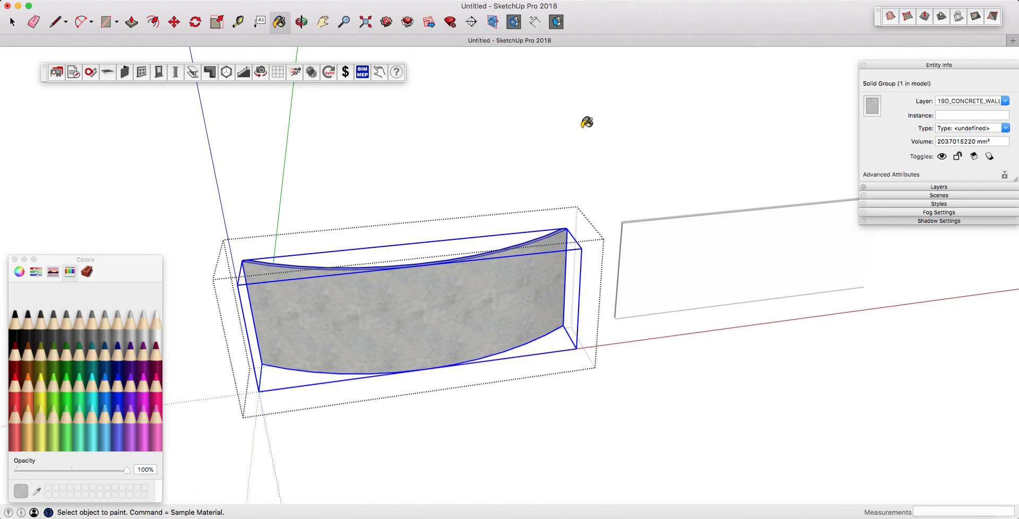
pyautogui.press('space')
pyautogui.click(579, 124)
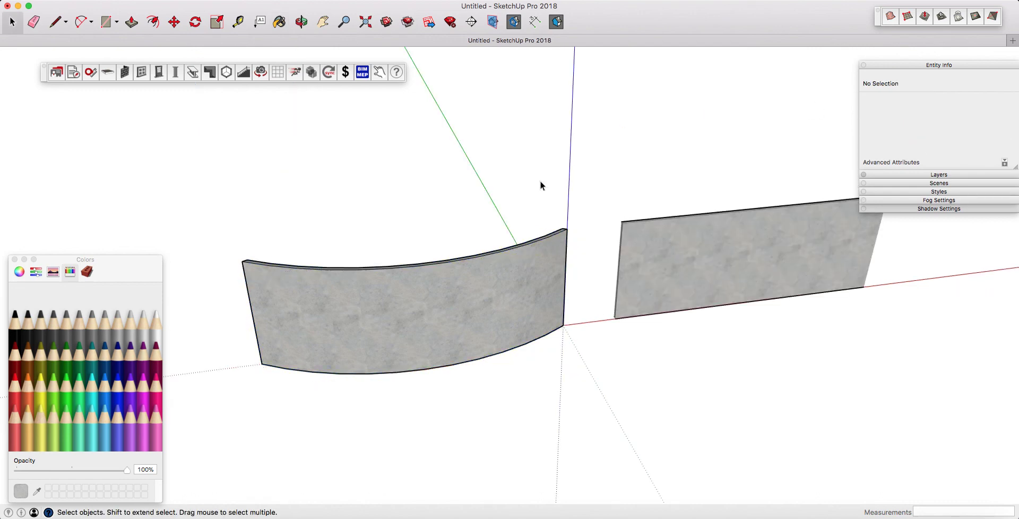
# Step: Check the curved wall's nested groups down to the concrete solid, then generate the PlusSpec takeoff
pyautogui.click(555, 256)
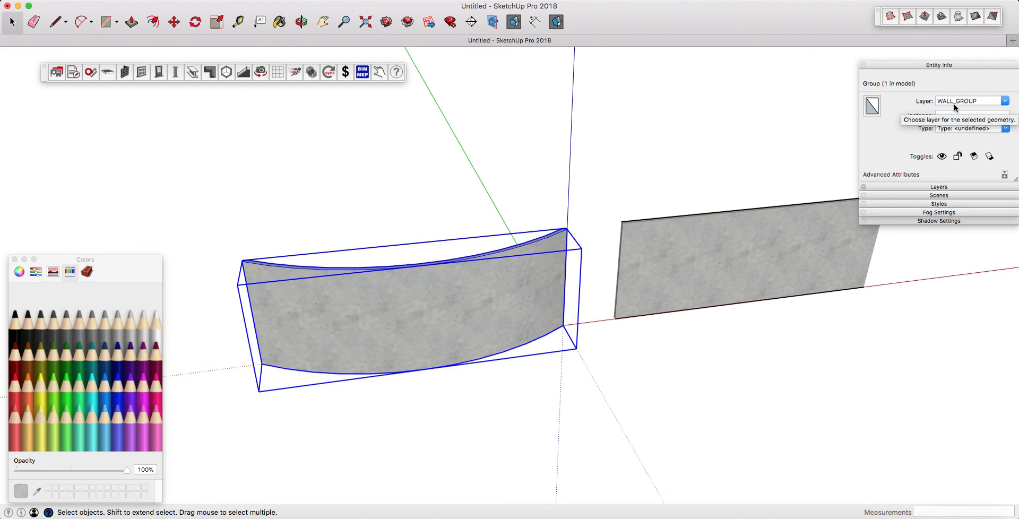
pyautogui.doubleClick(533, 273)
pyautogui.click(532, 272)
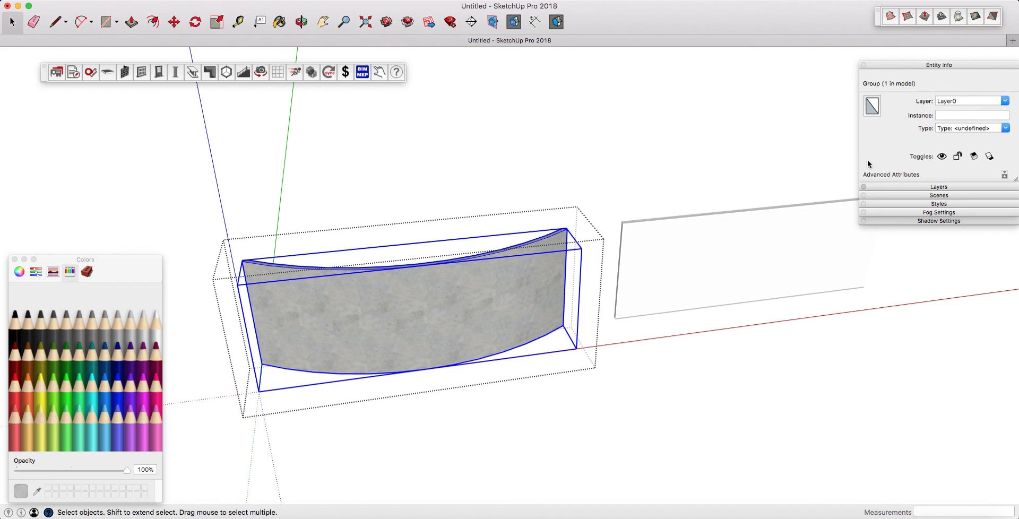
pyautogui.doubleClick(517, 280)
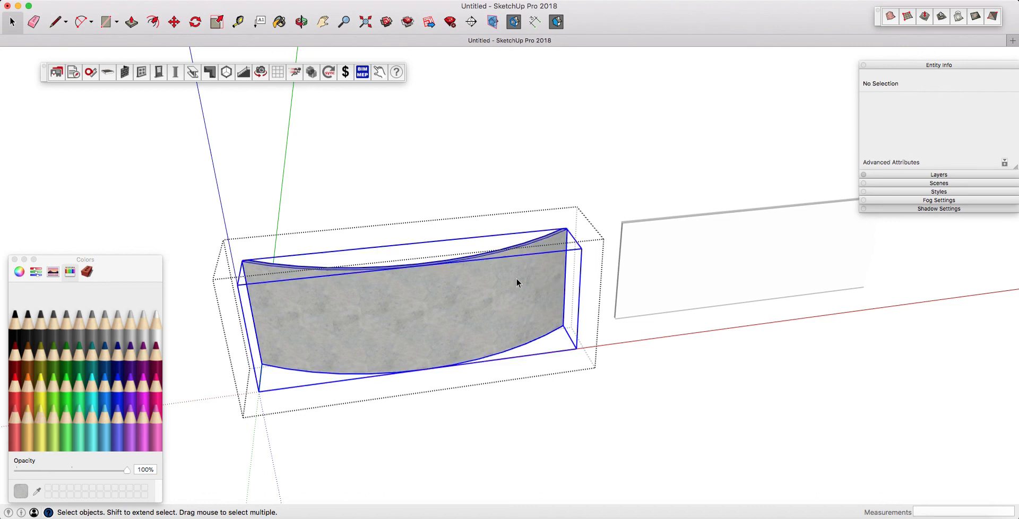
pyautogui.click(517, 279)
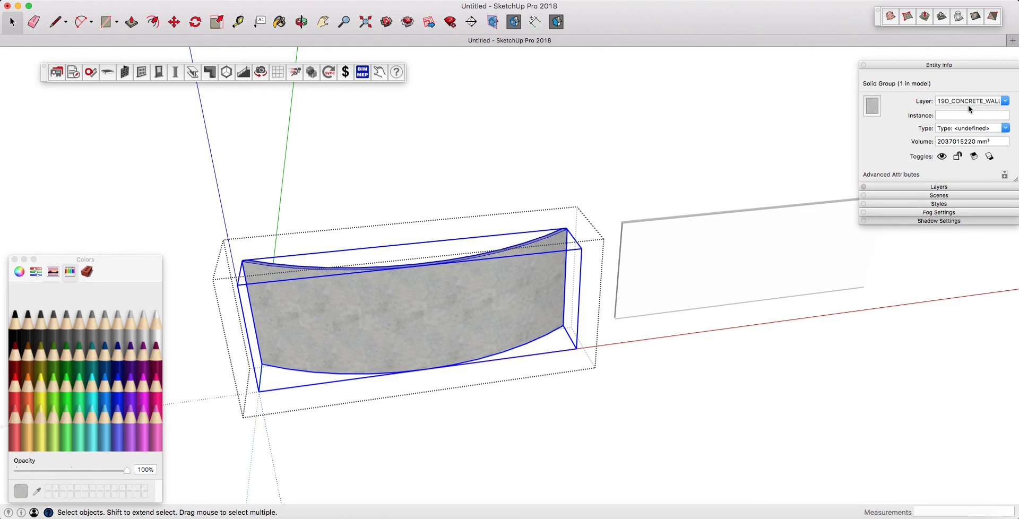
pyautogui.click(710, 154)
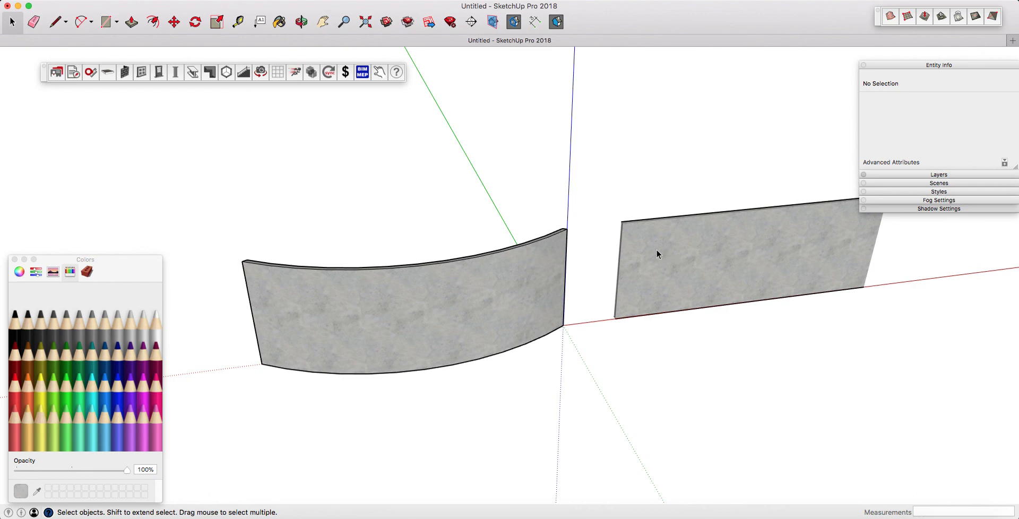
pyautogui.click(74, 72)
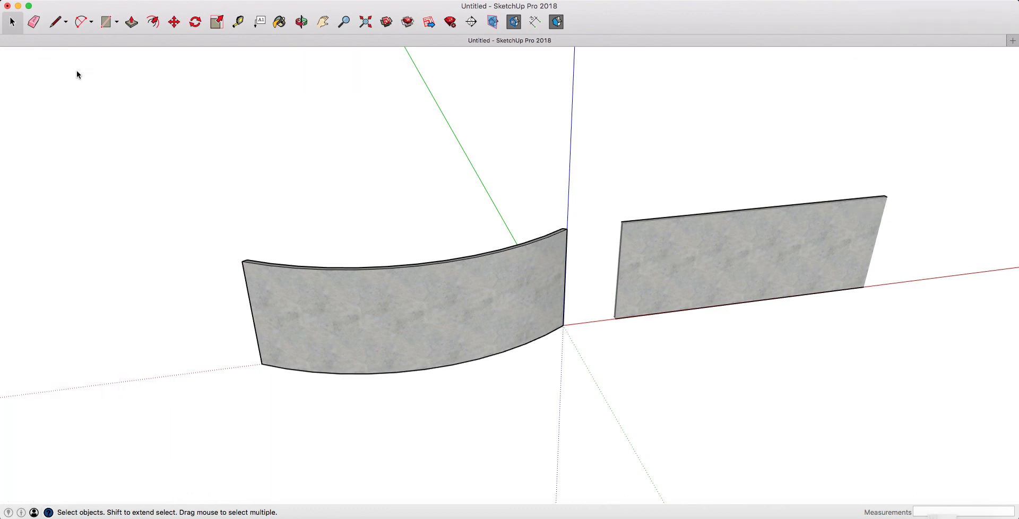